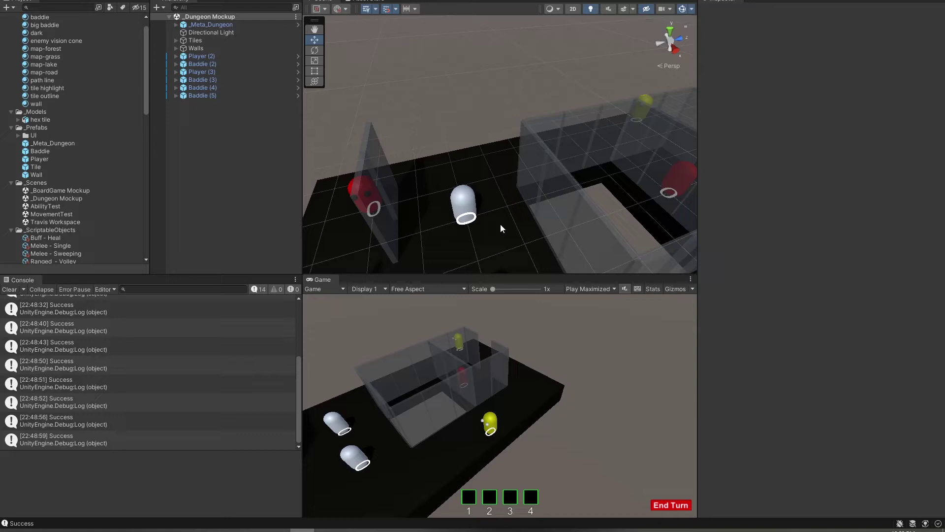
Select the Buff - Heal asset in _ScriptableObjects to show its range 3, cooldown 5 and Heal 3 settings
scroll(464, 193, "down", 1)
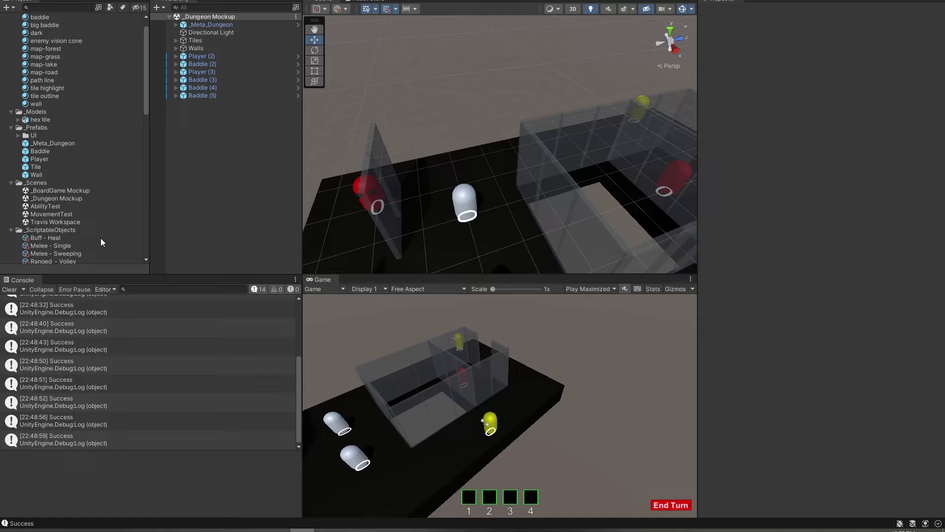
scroll(101, 241, "down", 2)
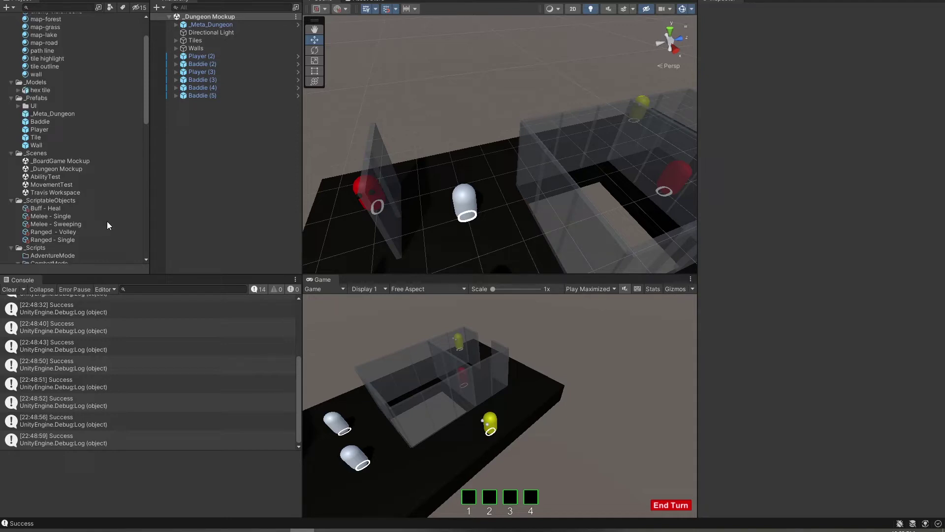
left_click(81, 209)
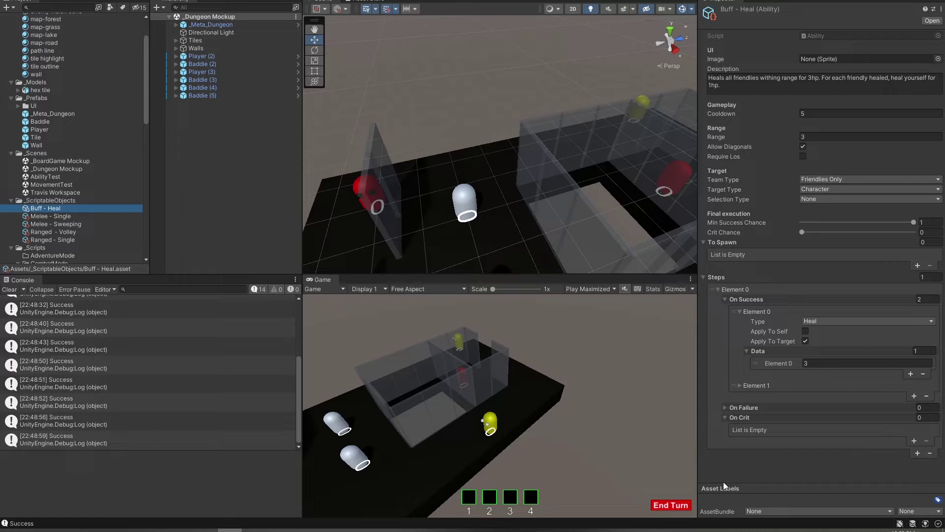
Select all five ability assets, narrow to Melee - Single, and inspect Baddie (4)'s components
left_click(65, 238)
left_click(58, 210, "shift")
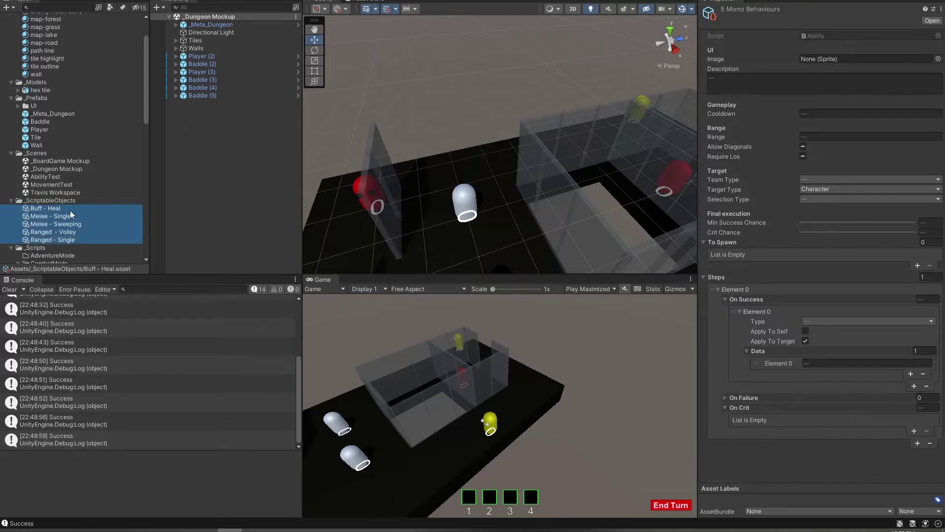
left_click(66, 209)
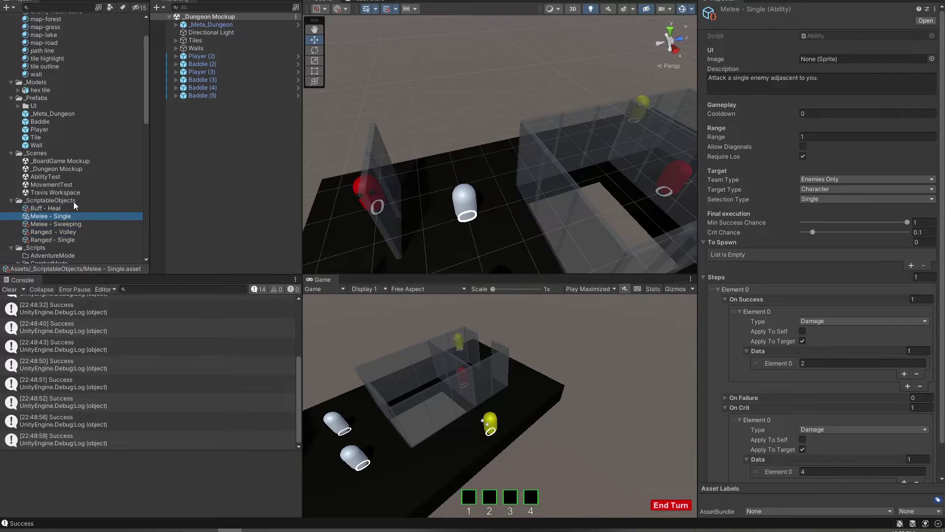
left_click(202, 87)
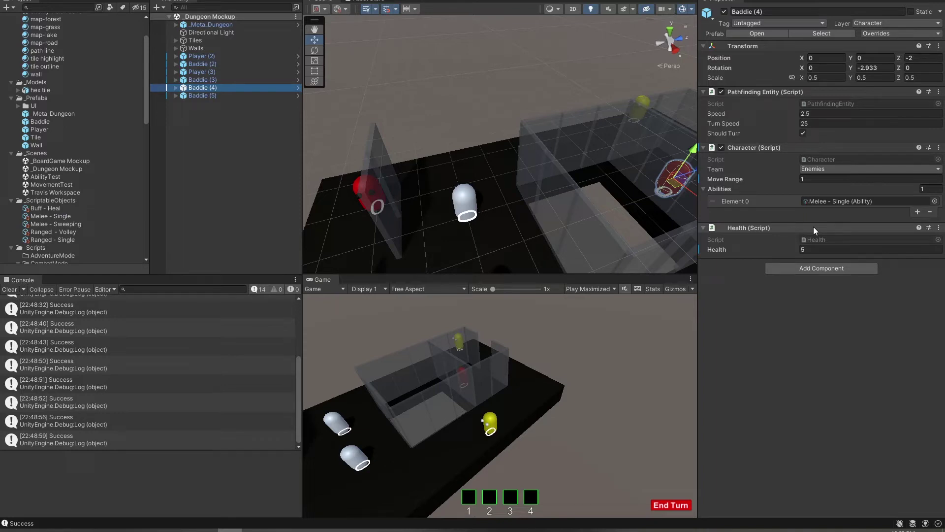
Compare Melee - Single's settings with Baddie (2), checking the ability's image and description fields
left_click(130, 215)
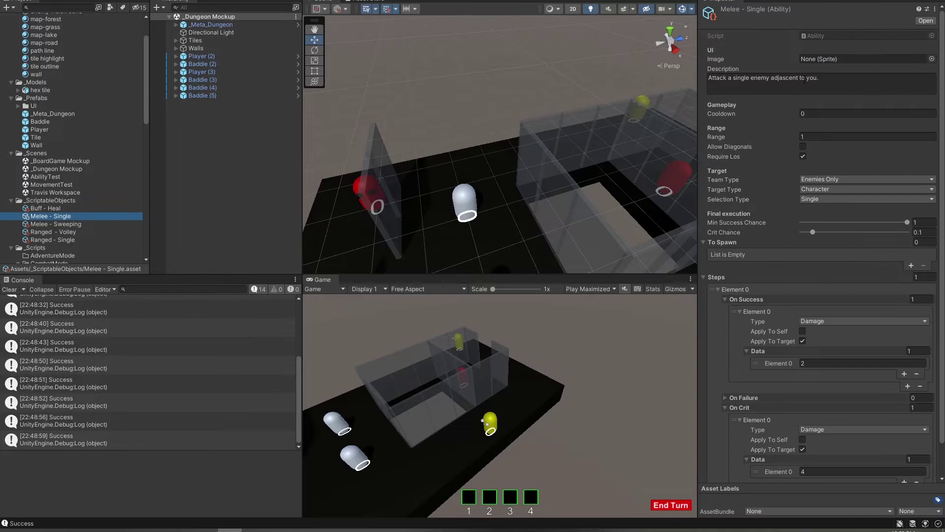
left_click(240, 65)
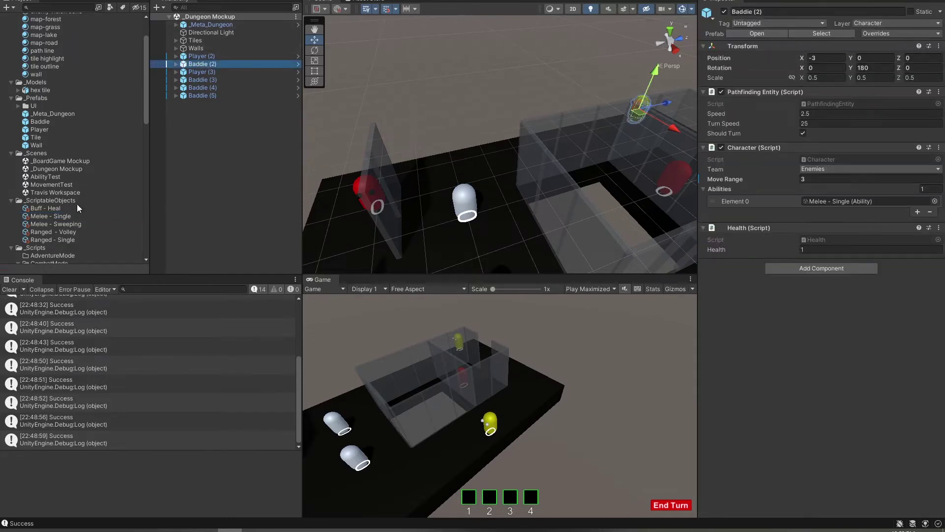
left_click(84, 215)
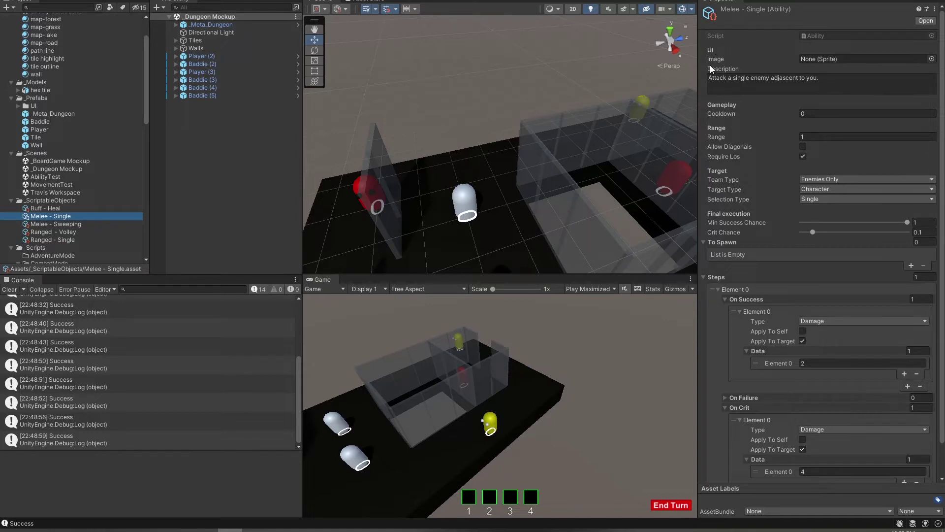
left_click(832, 58)
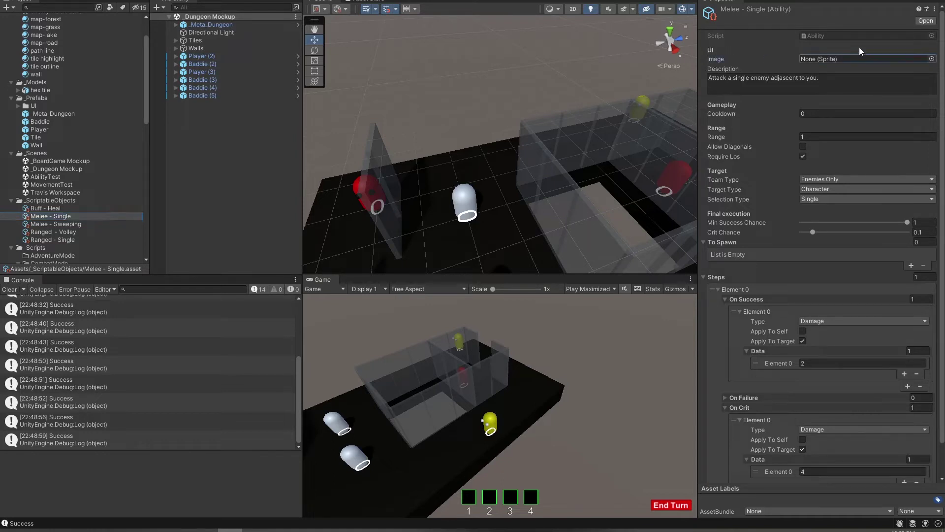
left_click(708, 79)
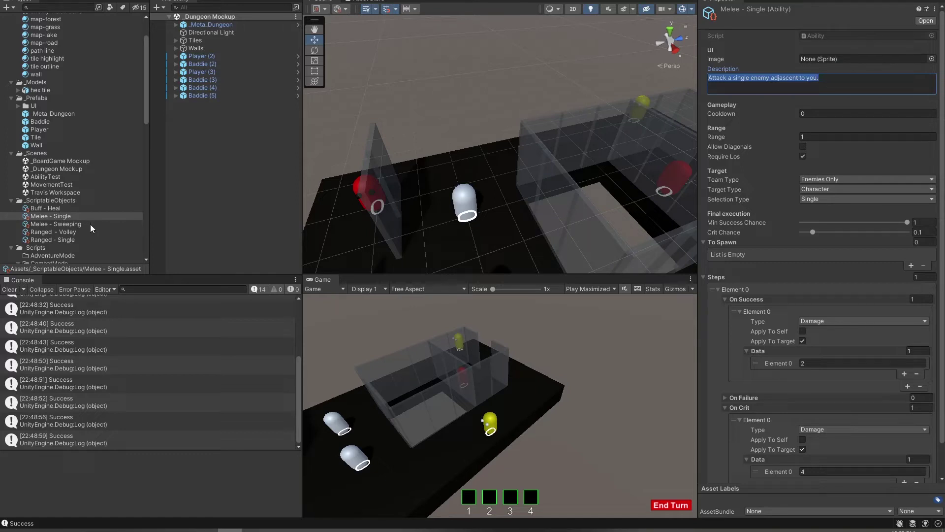
left_click(55, 216)
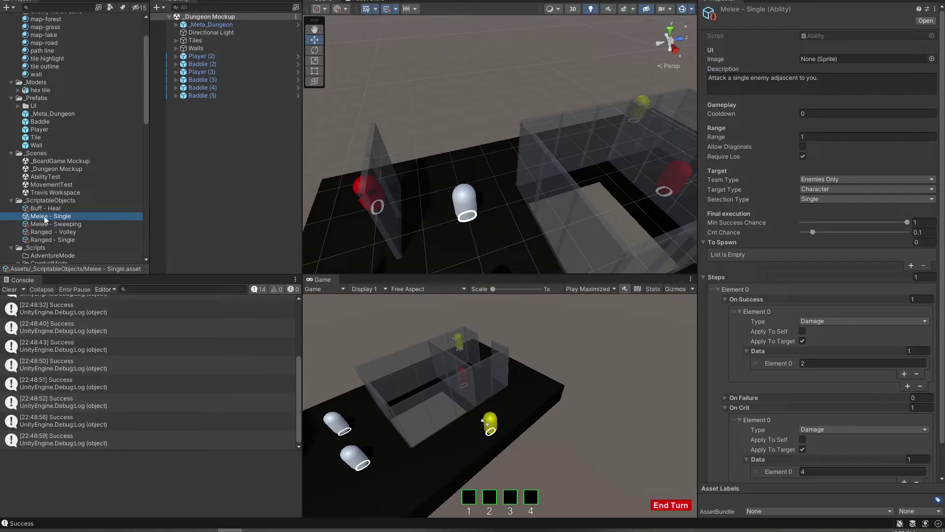
left_click(802, 114)
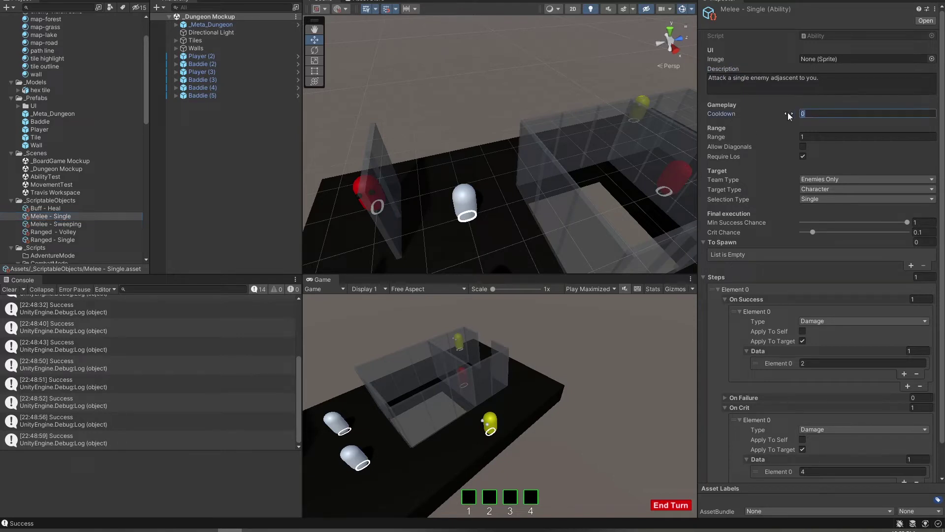
left_click(774, 137)
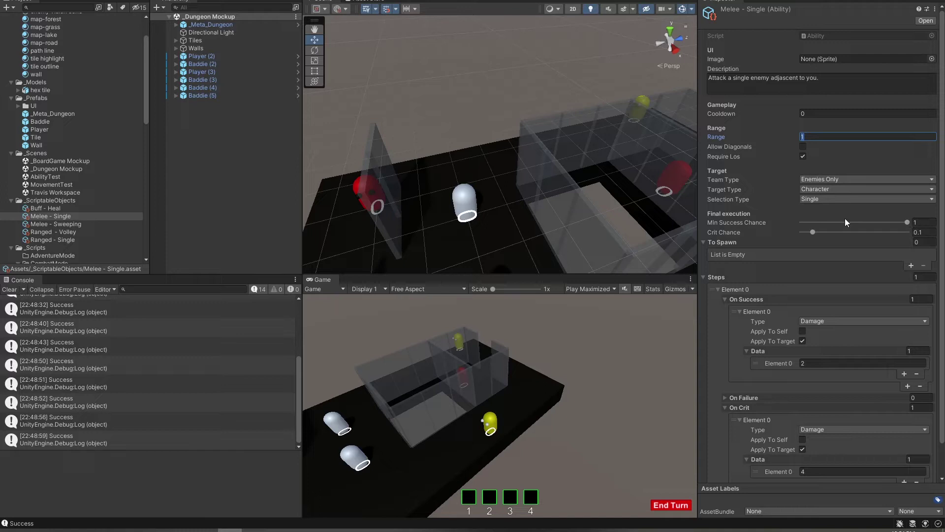
key("Tab")
key("Tab")
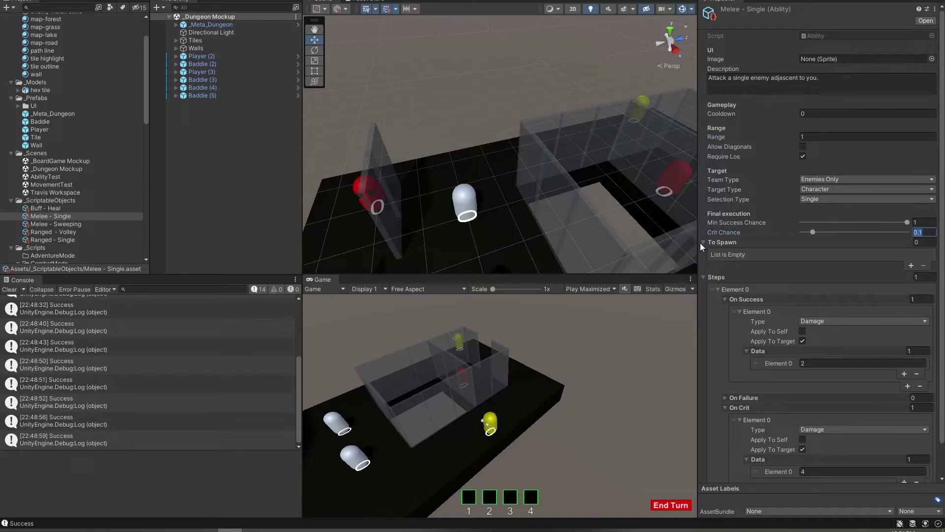
left_click(764, 264)
scroll(775, 275, "down", 1)
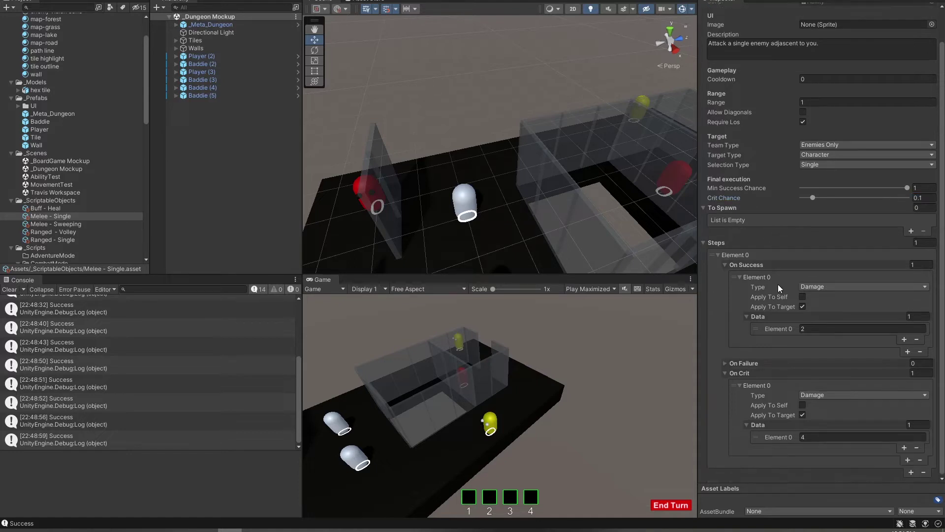
scroll(812, 204, "up", 1)
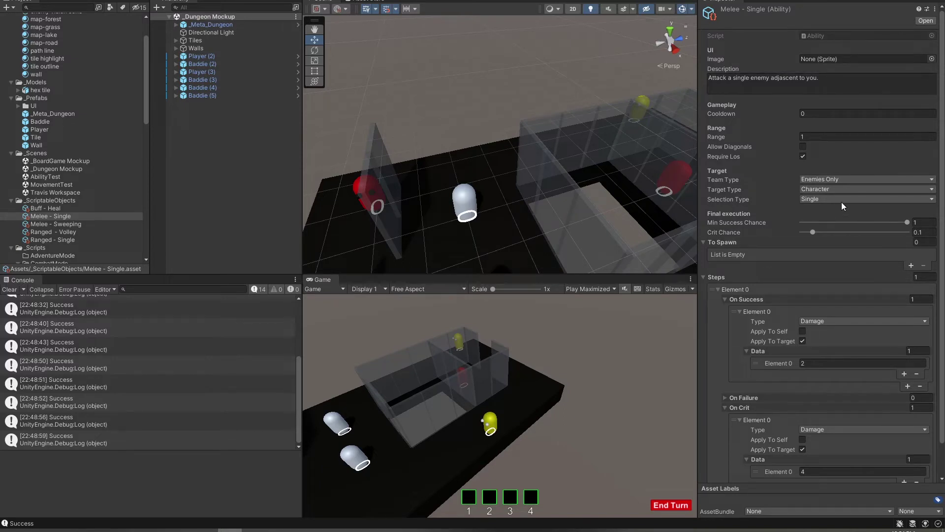
scroll(789, 226, "down", 2)
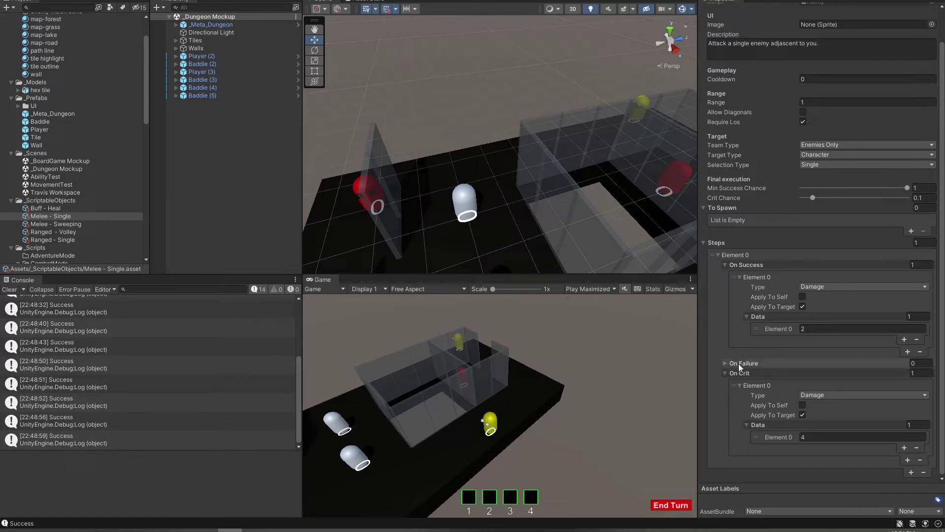
left_click(911, 472)
scroll(879, 468, "down", 4)
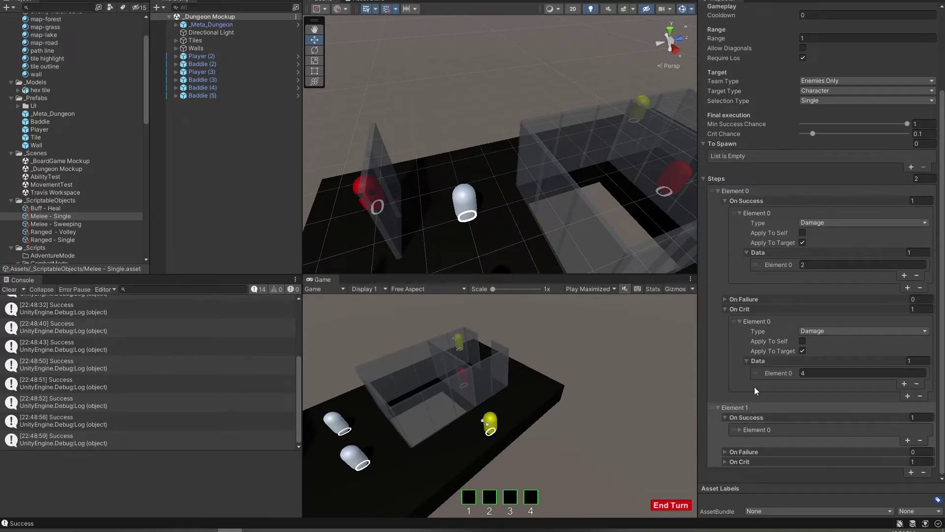
left_click(725, 416)
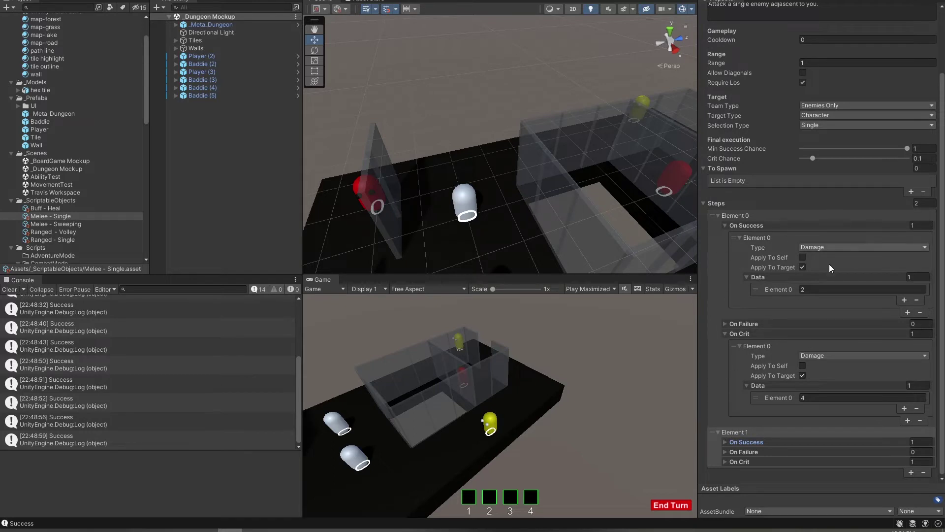
left_click(726, 442)
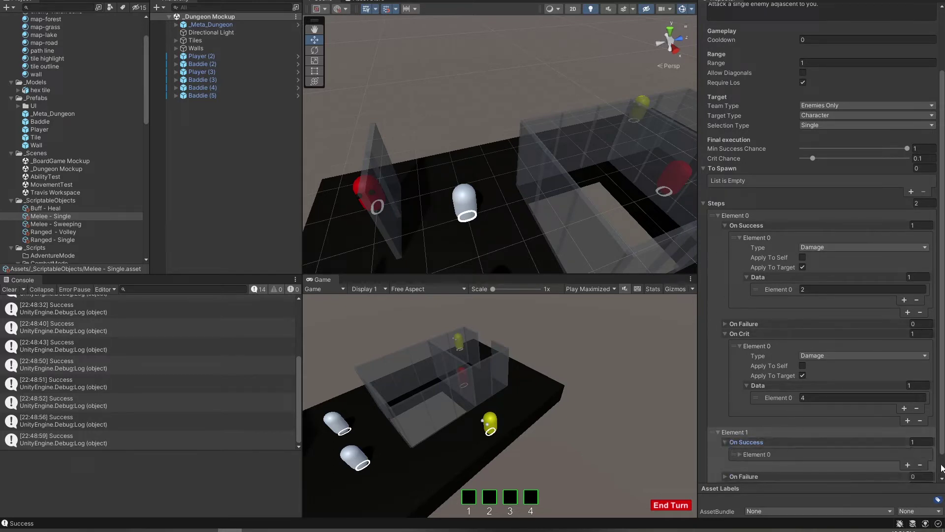
scroll(729, 443, "down", 1)
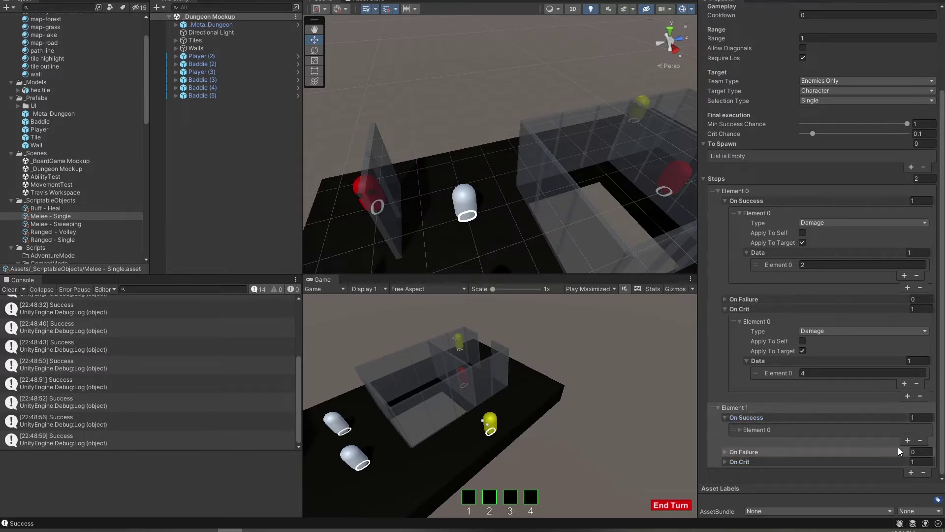
left_click(924, 472)
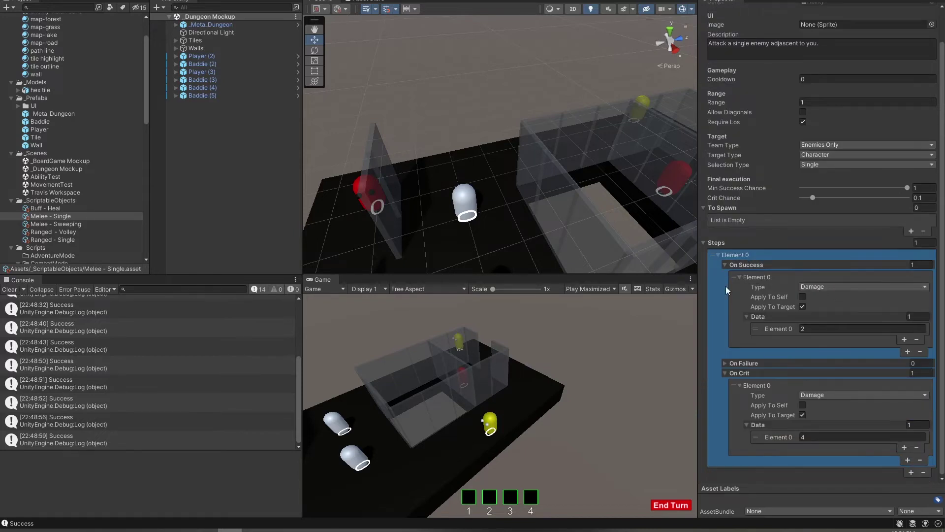
left_click(726, 362)
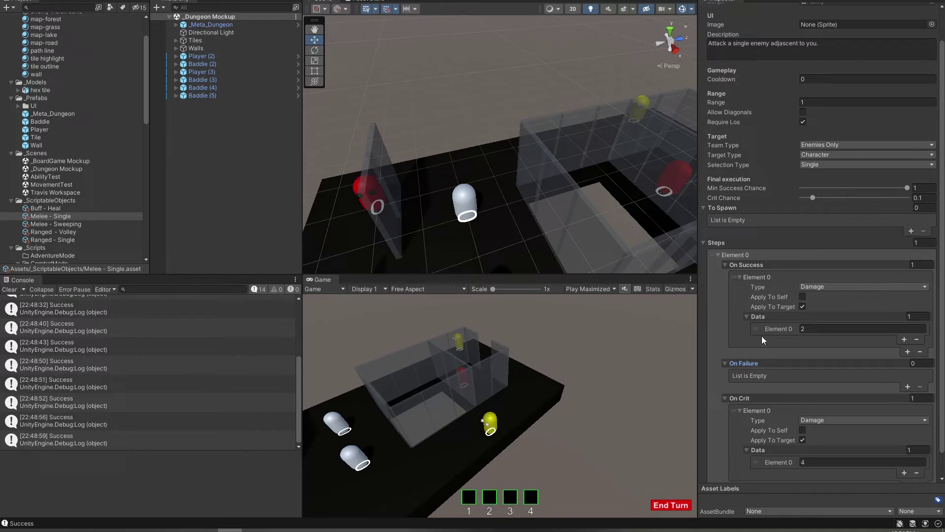
left_click(723, 363)
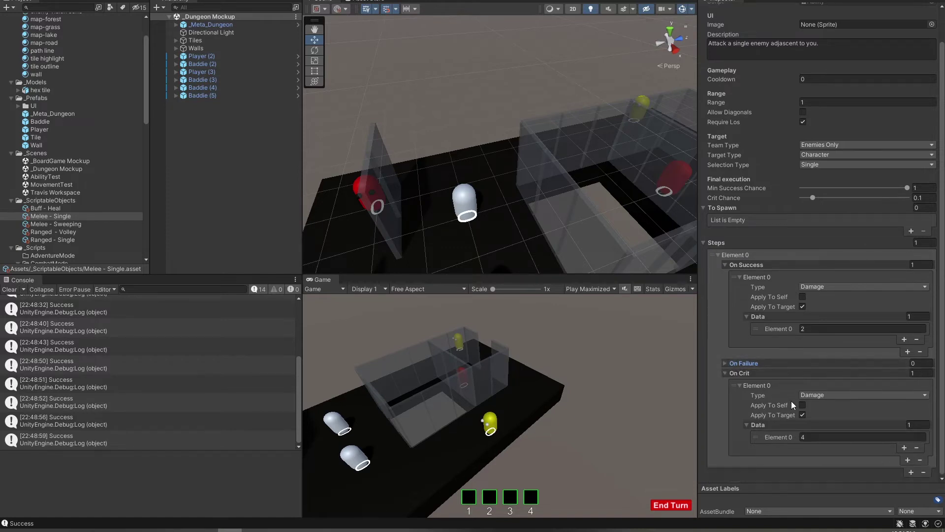
left_click(732, 279)
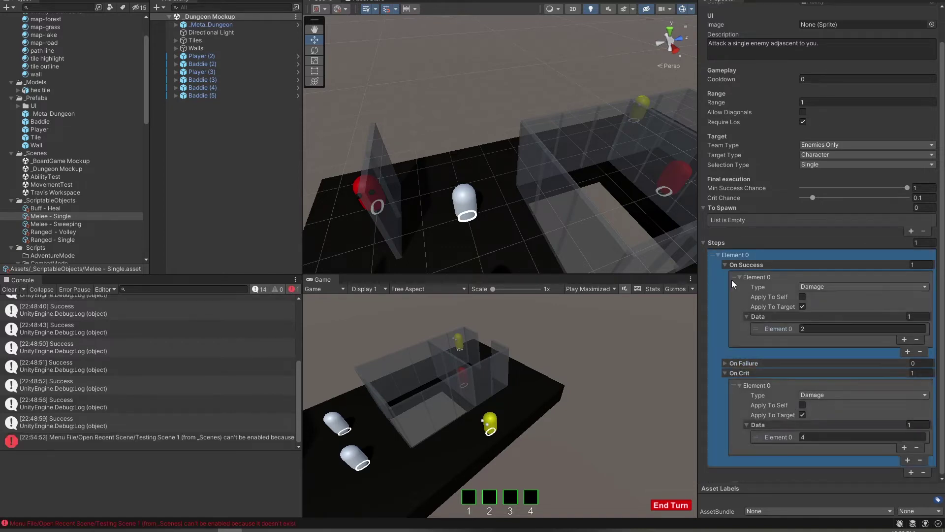
left_click(803, 306)
left_click(807, 328)
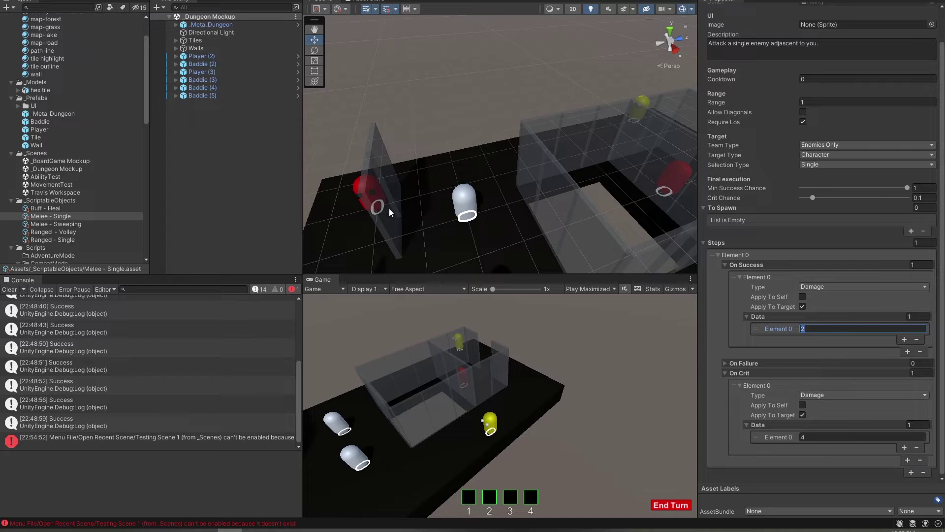
Reopen Buff - Heal, check Cooldown 5 and Range, and keep team targeting as Friendlies Only
left_click(54, 208)
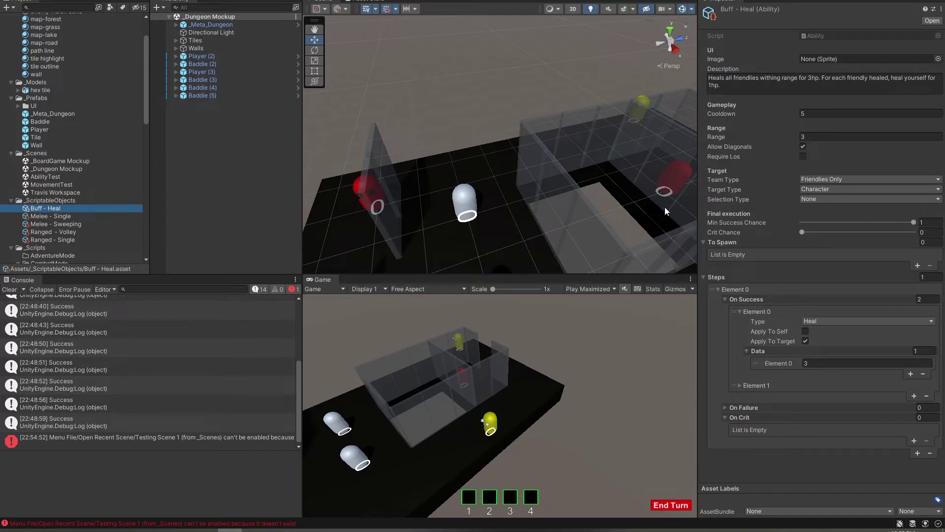
left_click(803, 114)
key("Tab")
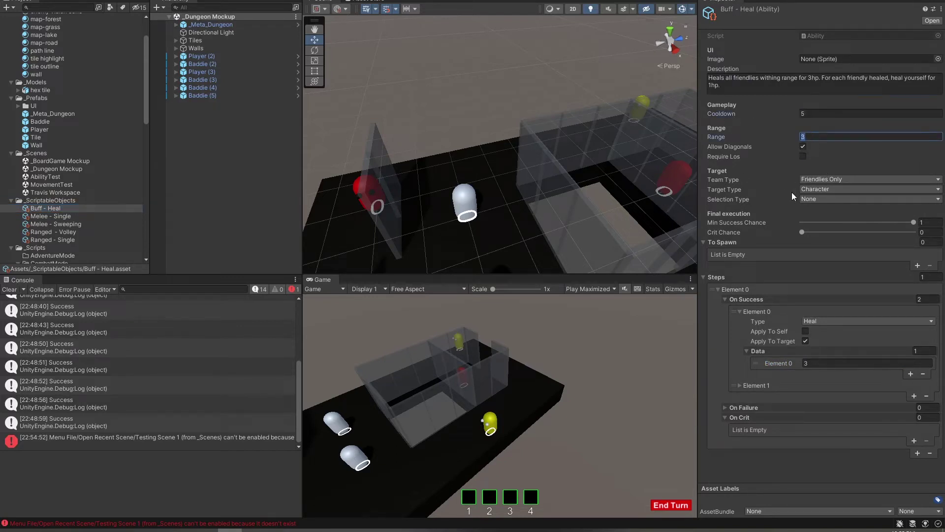
left_click(820, 179)
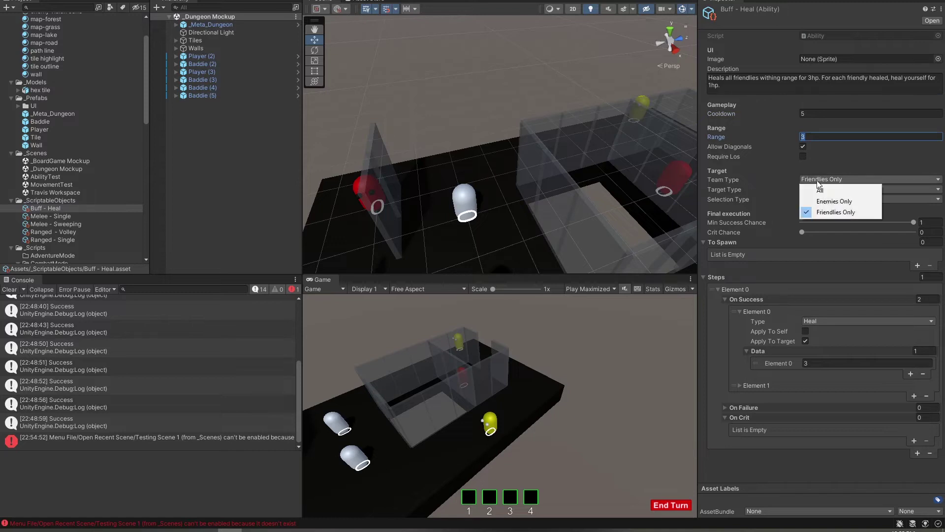
left_click(771, 194)
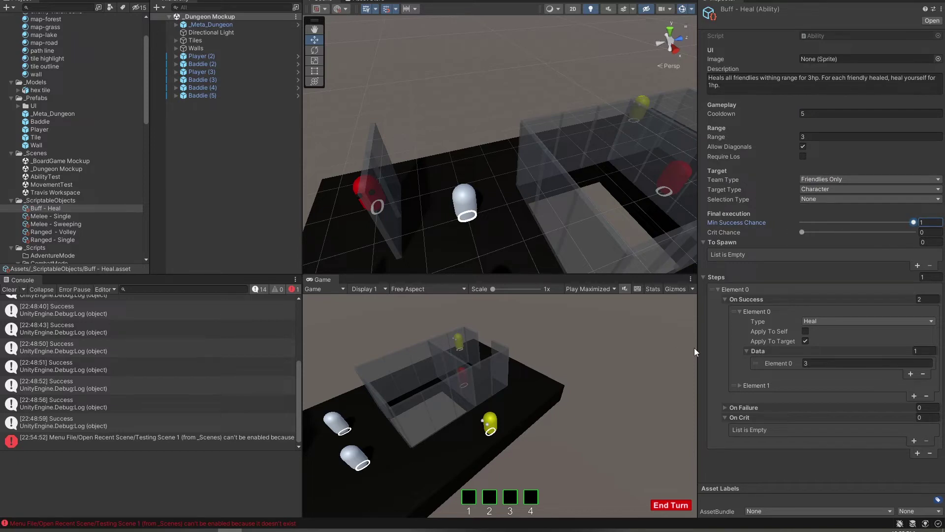
Keep the first effect type as Heal and expand Element 1 under On Success
left_click(816, 321)
left_click(765, 321)
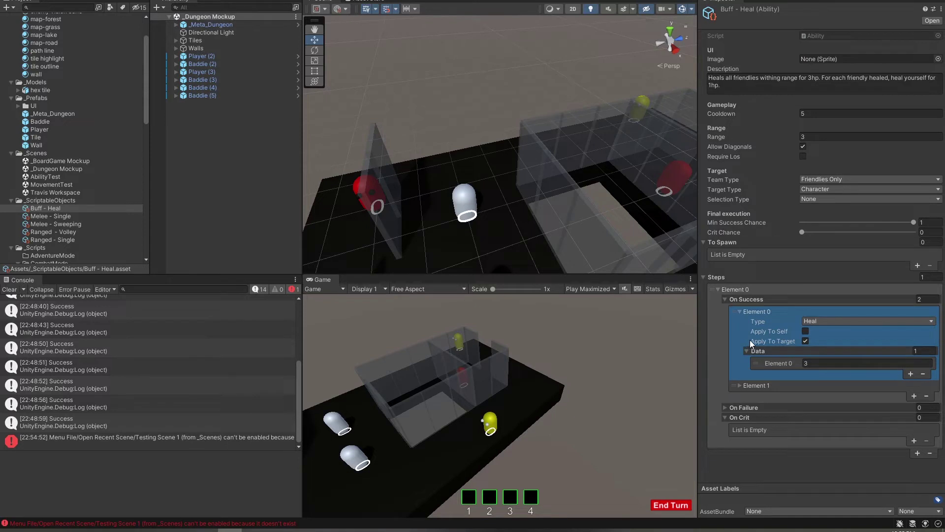
left_click(753, 386)
scroll(753, 386, "down", 1)
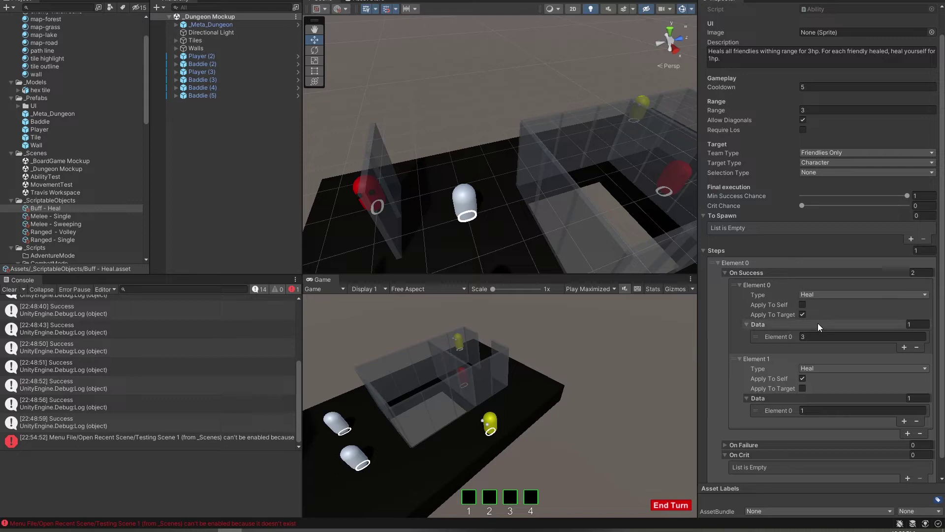
left_click(826, 409)
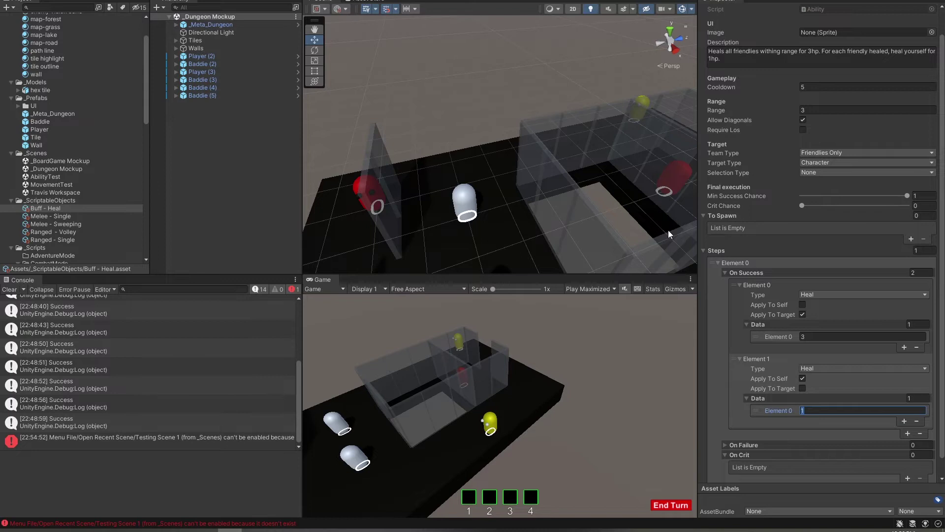
left_click(803, 296)
left_click(804, 314)
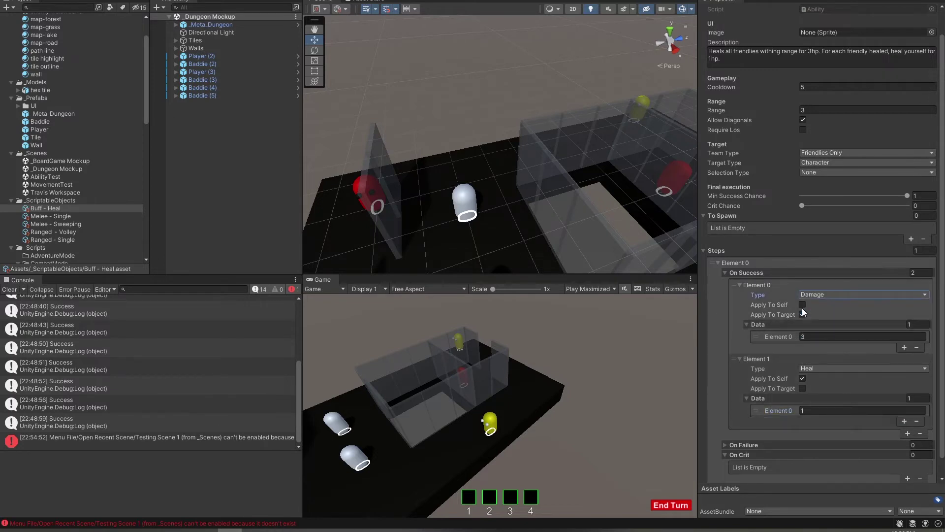
left_click(826, 295)
left_click(834, 328)
Add a second step, remove its extra effect, and make its heal apply to self
scroll(812, 335, "down", 1)
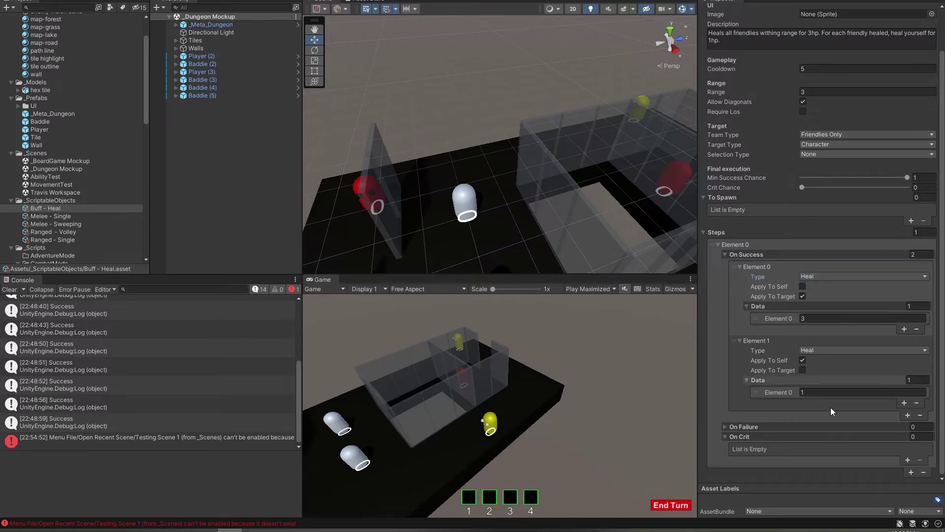
left_click(911, 473)
left_click(740, 427)
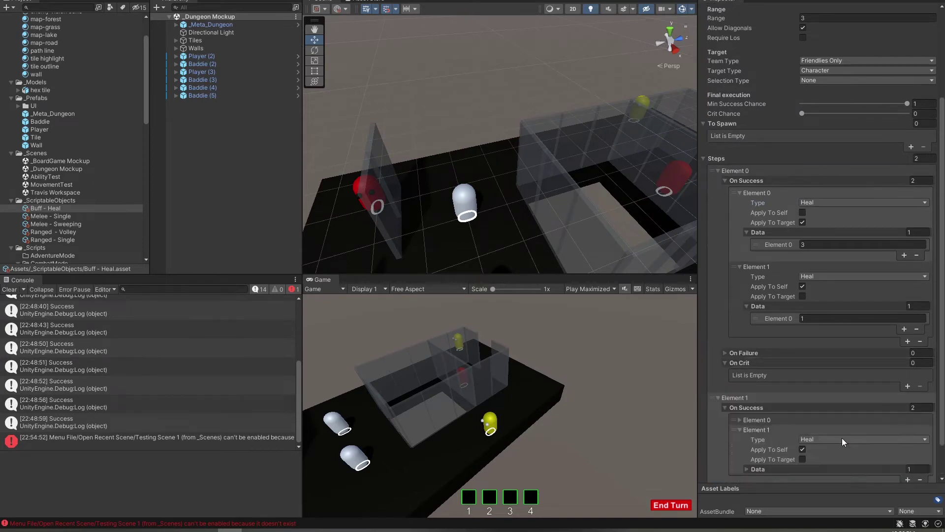
scroll(911, 453, "down", 2)
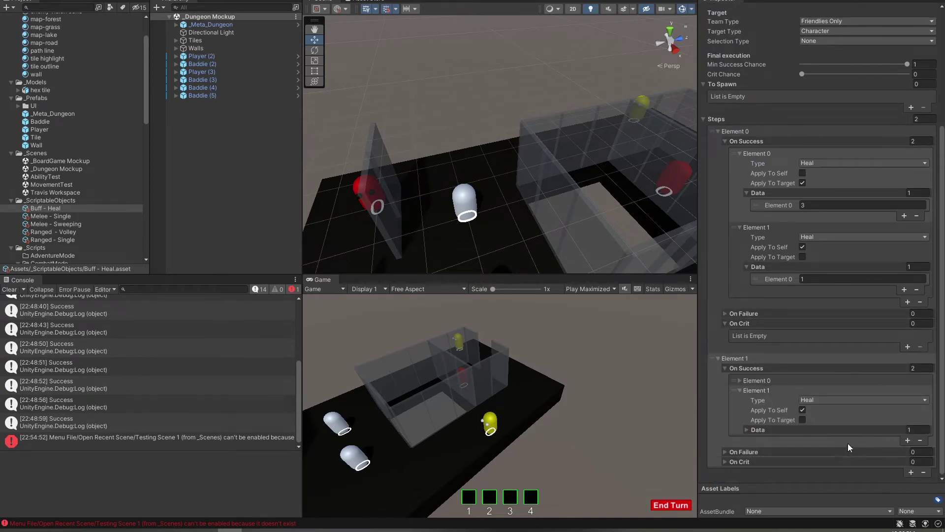
left_click(920, 440)
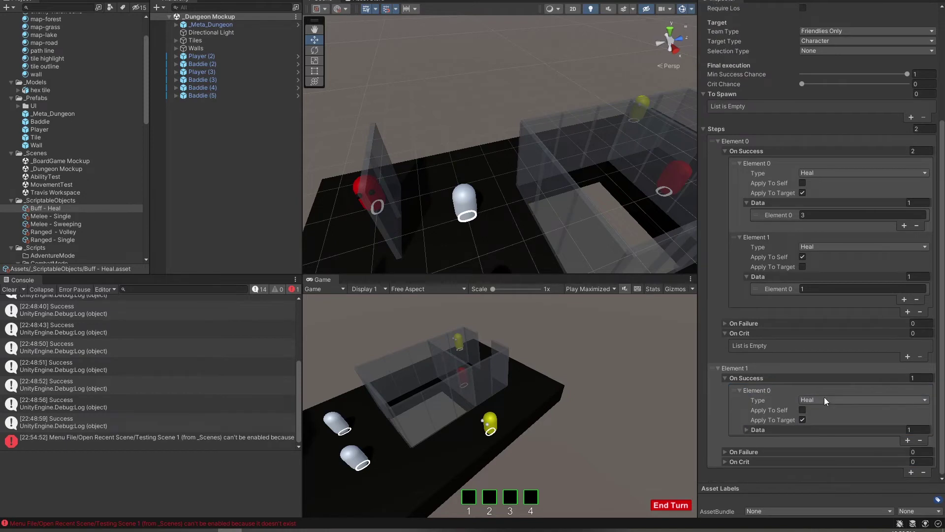
left_click(803, 419)
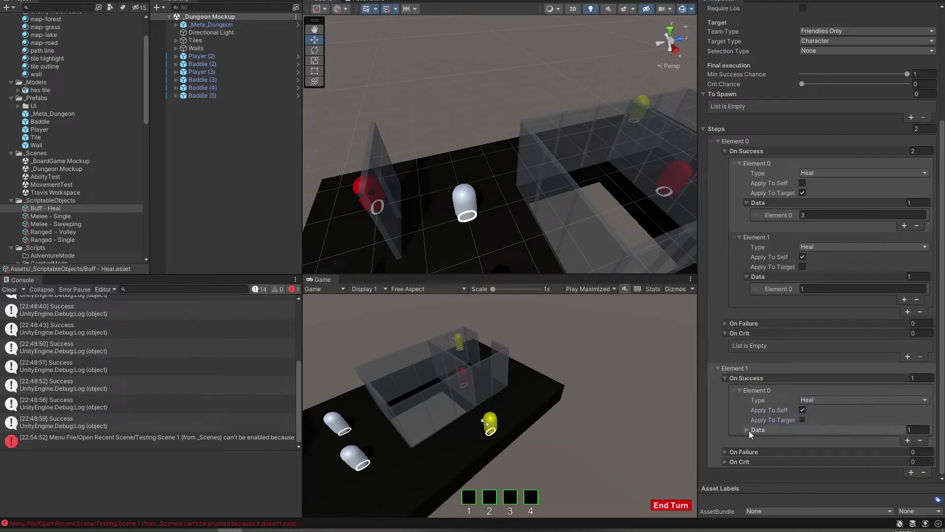
left_click(747, 429)
left_click(791, 442)
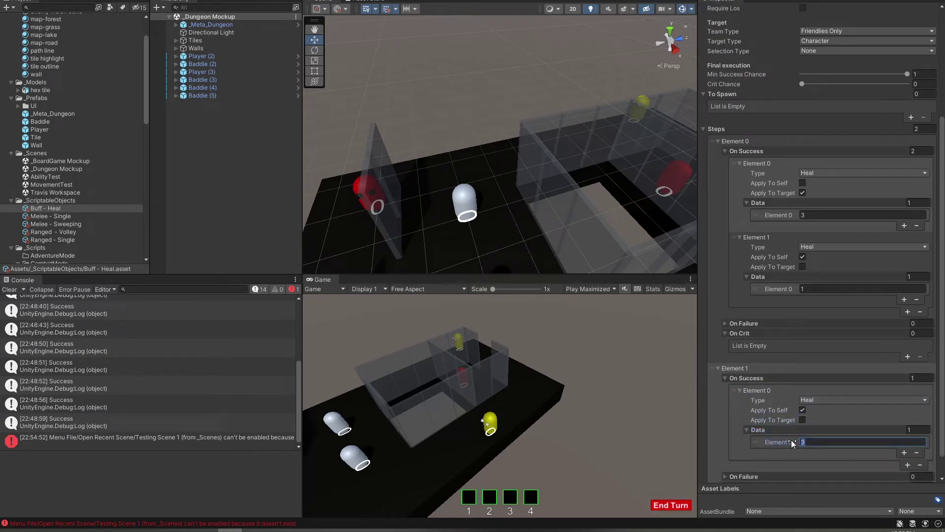
Delete the self-heal effect from the first step, leaving only the target heal of 3
left_click(790, 235)
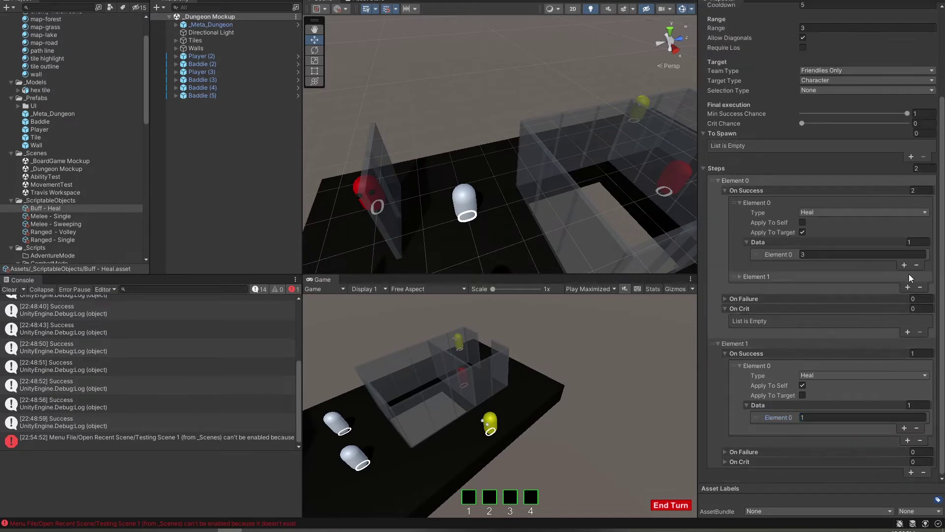
left_click(812, 301)
left_click(774, 276)
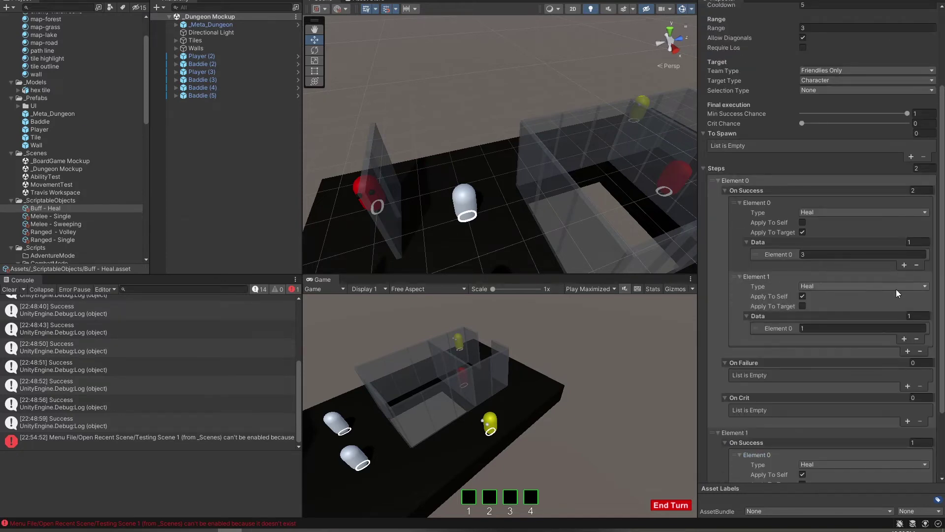
left_click(917, 339)
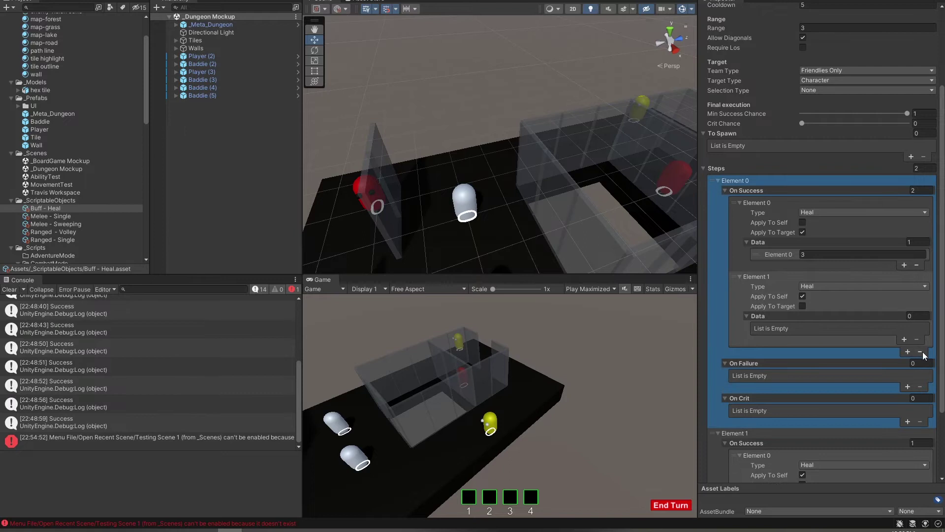
left_click(921, 351)
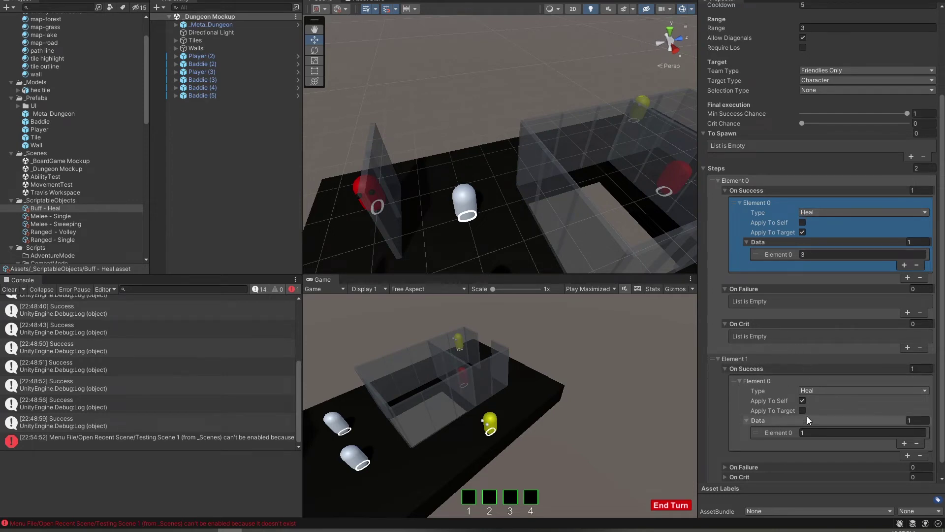
scroll(806, 417, "down", 1)
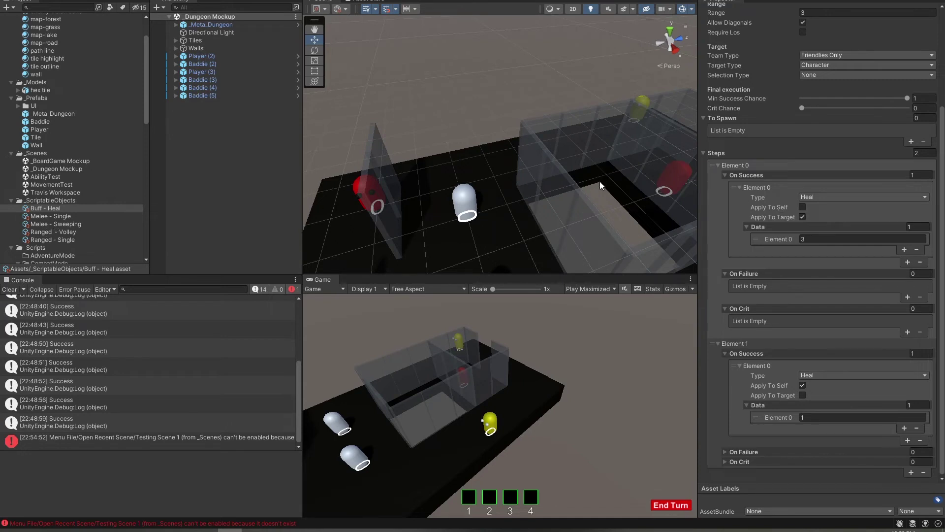
Undo twice with Ctrl+Z, restoring the first step's self-heal and removing the second step
key("ctrl+z")
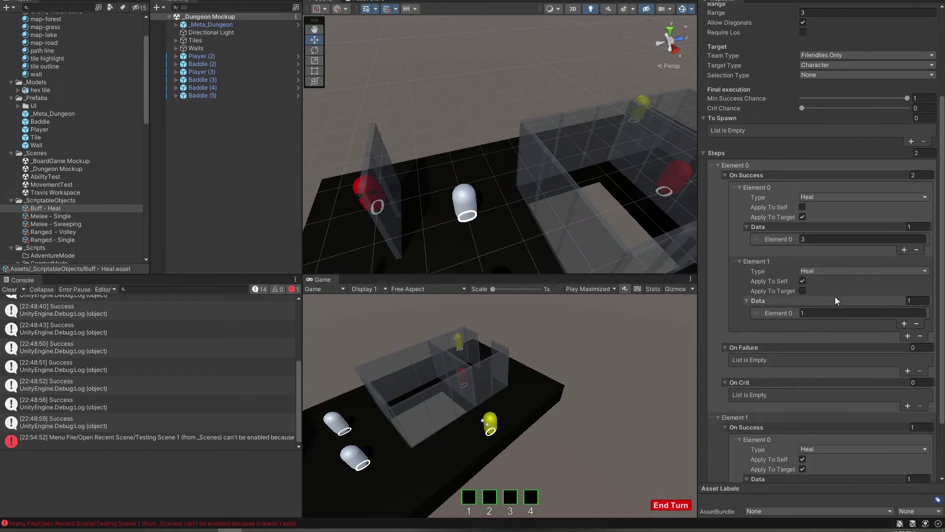
key("ctrl+z")
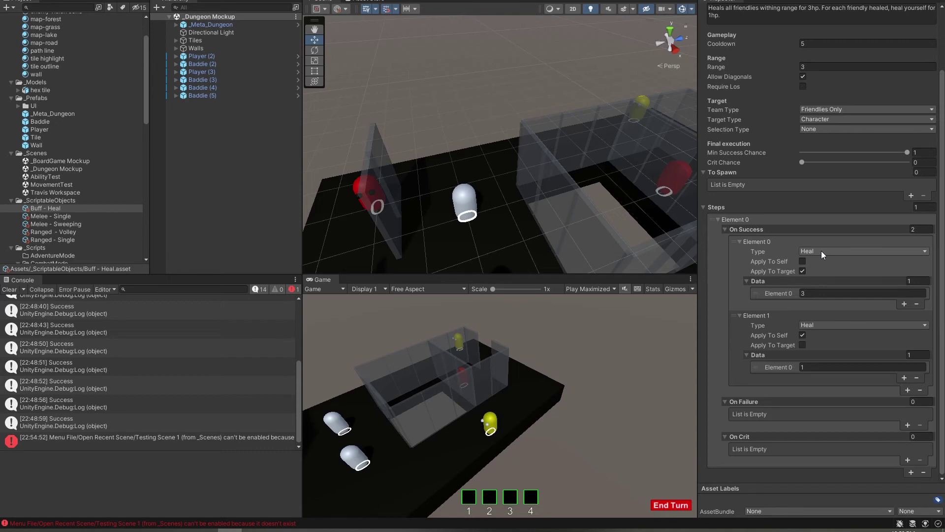
left_click(821, 251)
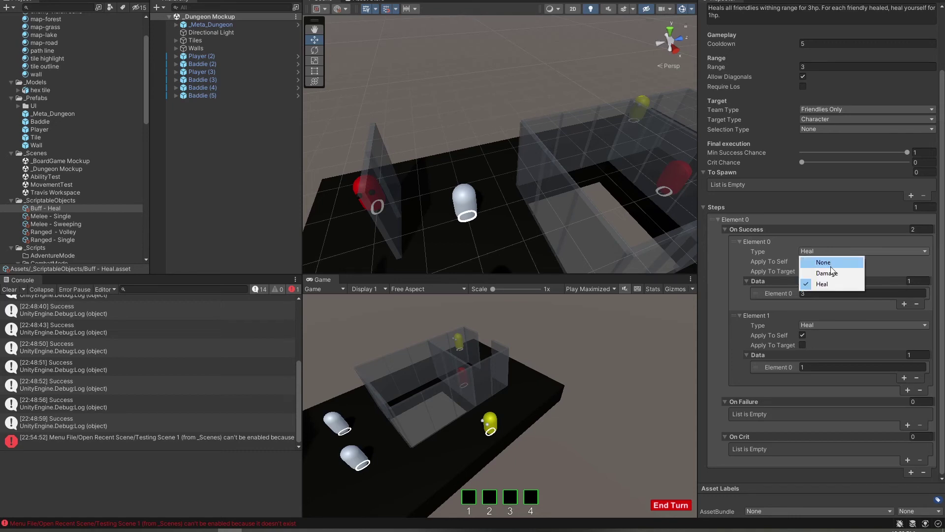
left_click(774, 197)
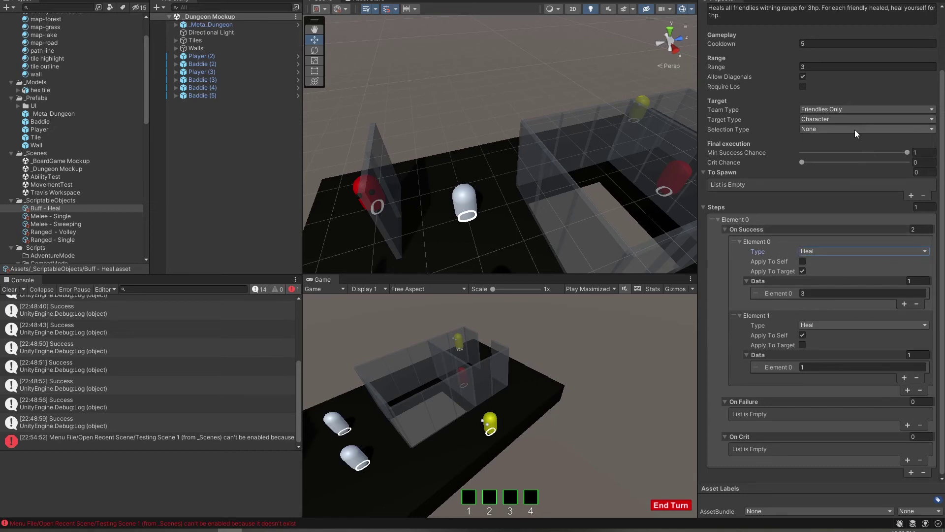
left_click(825, 109)
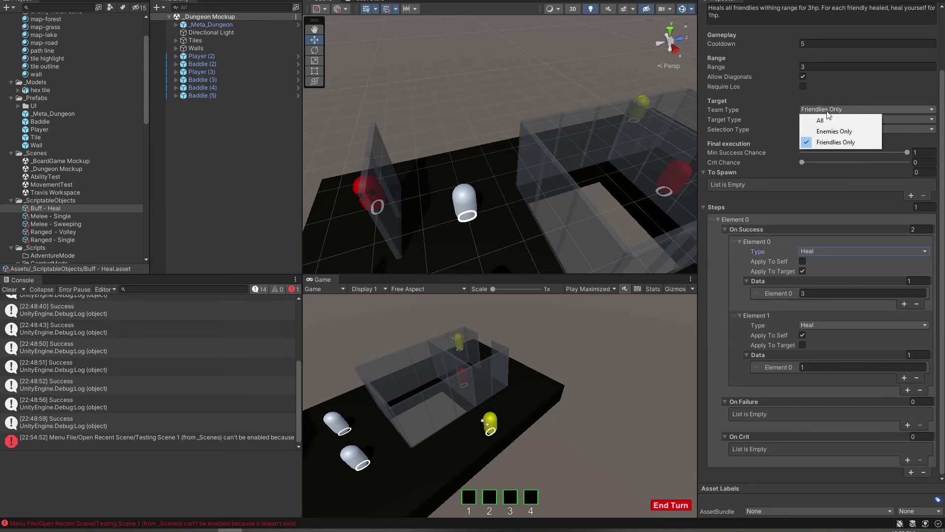
left_click(770, 198)
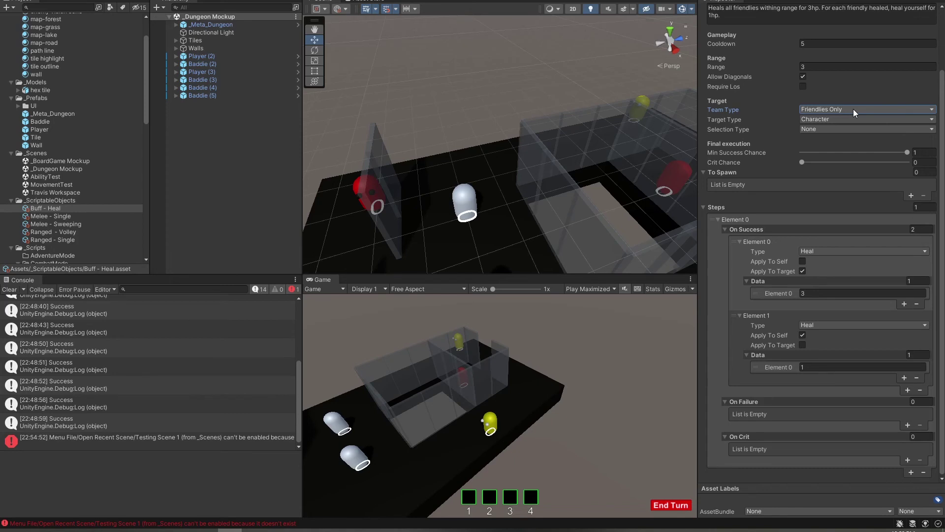
scroll(852, 108, "up", 3)
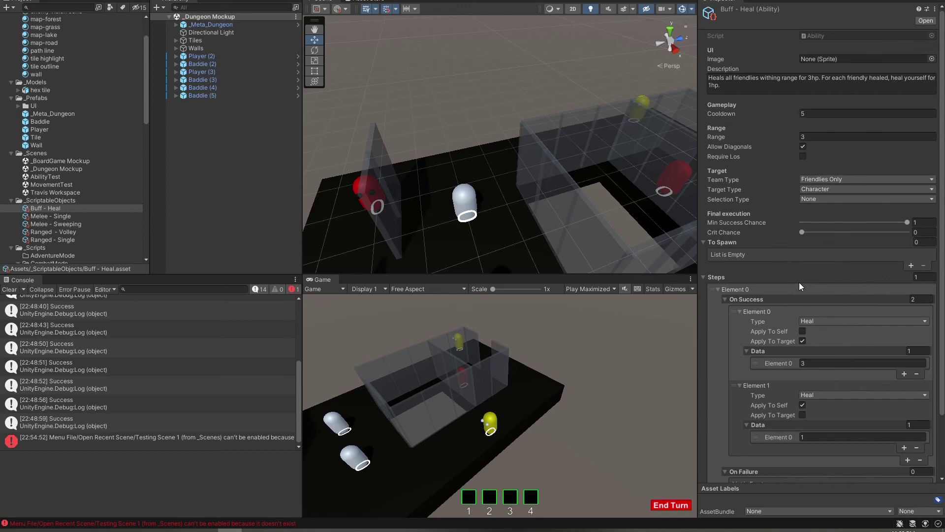
scroll(799, 282, "down", 2)
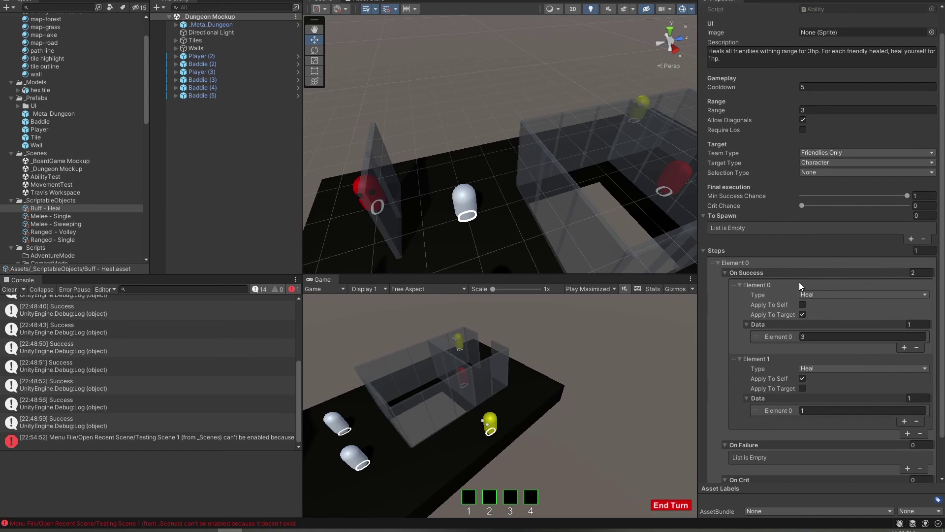
left_click(753, 293)
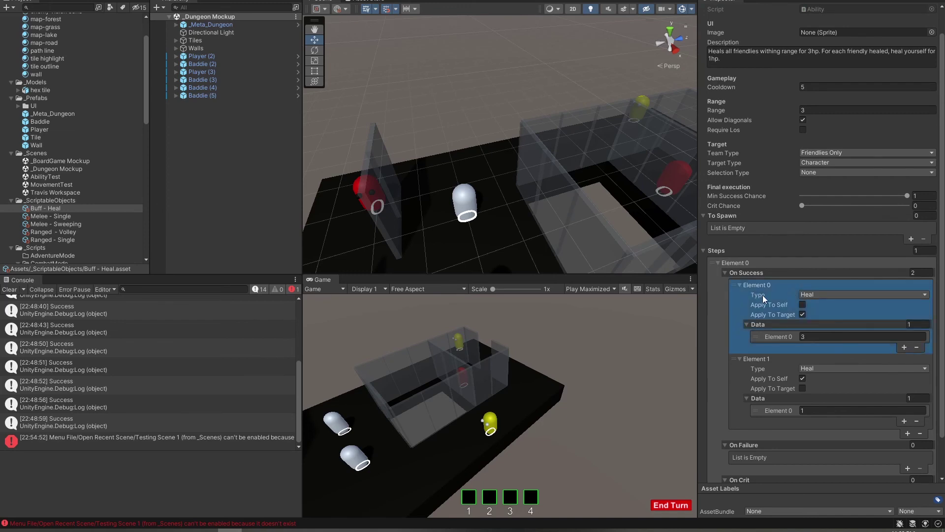
left_click(838, 295)
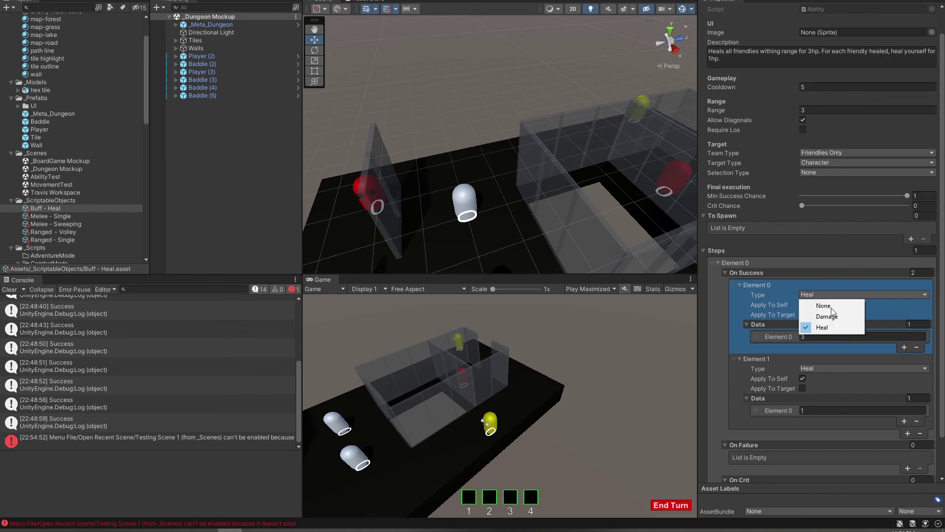
left_click(811, 291)
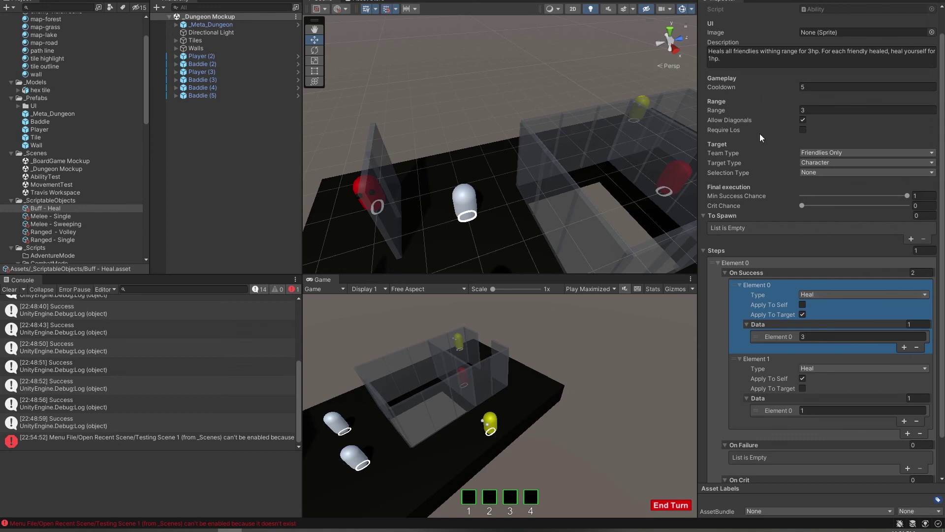
scroll(754, 157, "up", 2)
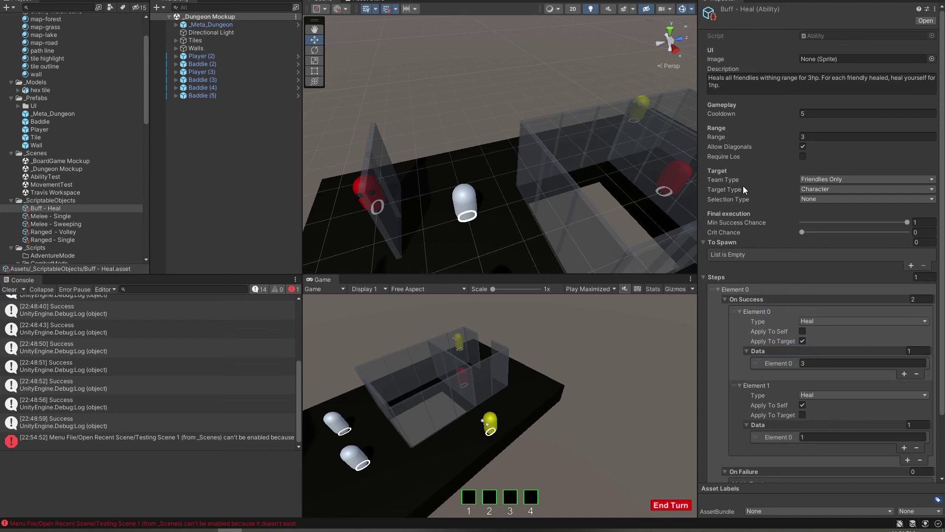